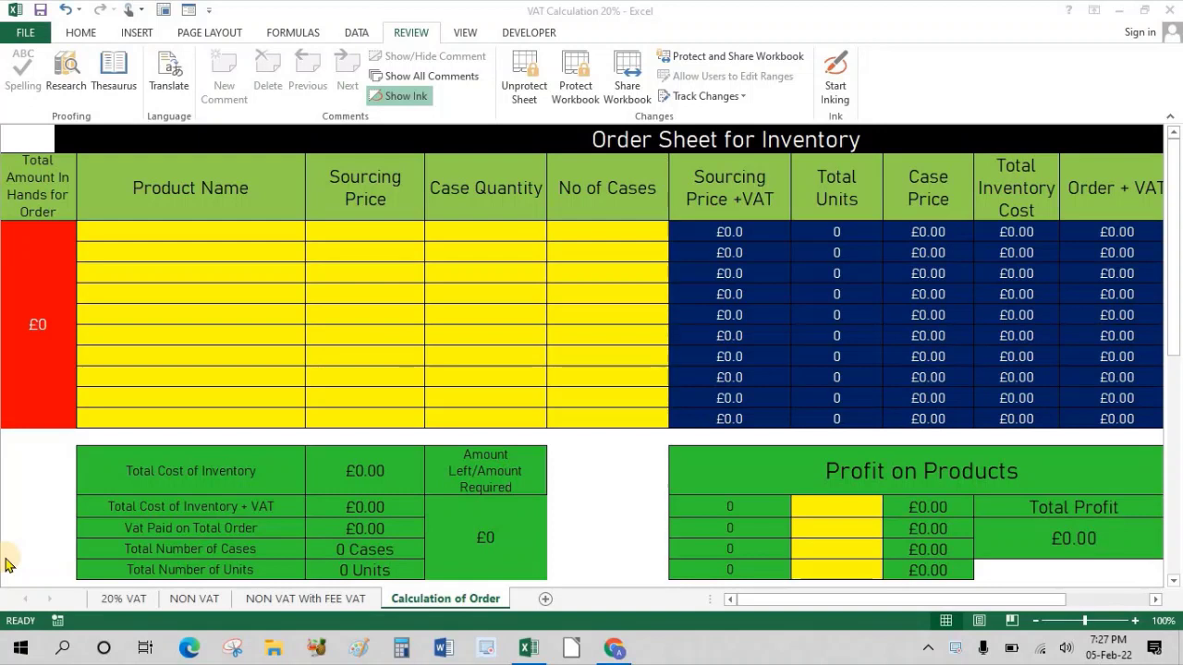
Enter £1,200 as the Total Amount In Hands for the order
left_click(25, 313)
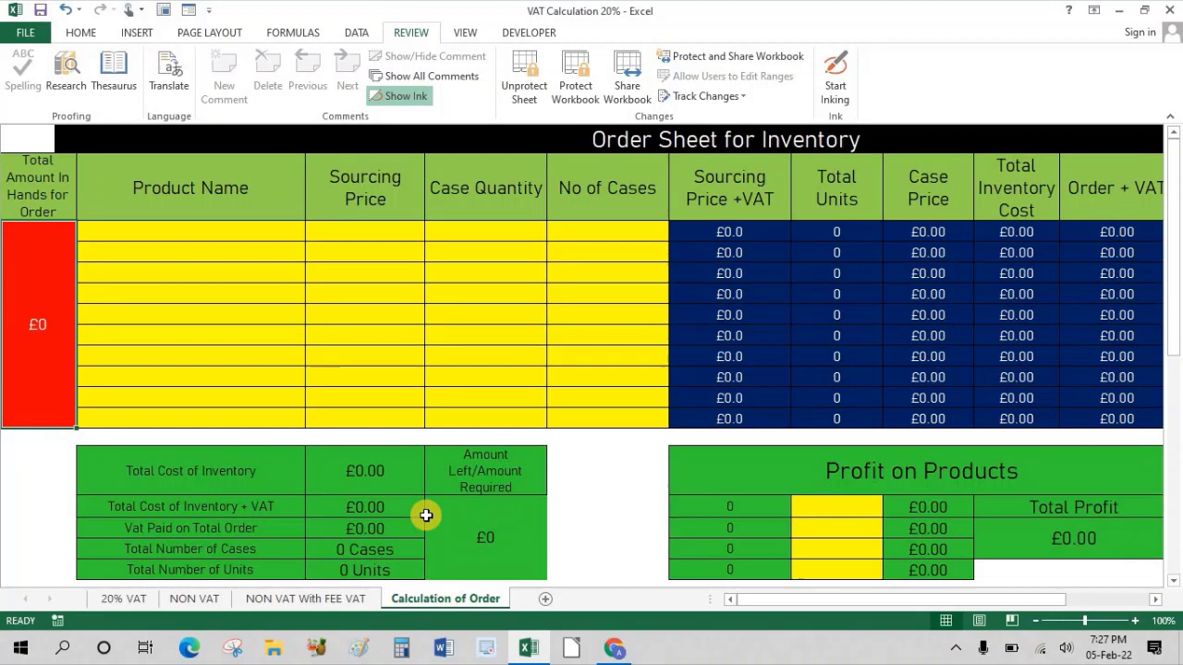
type("1200")
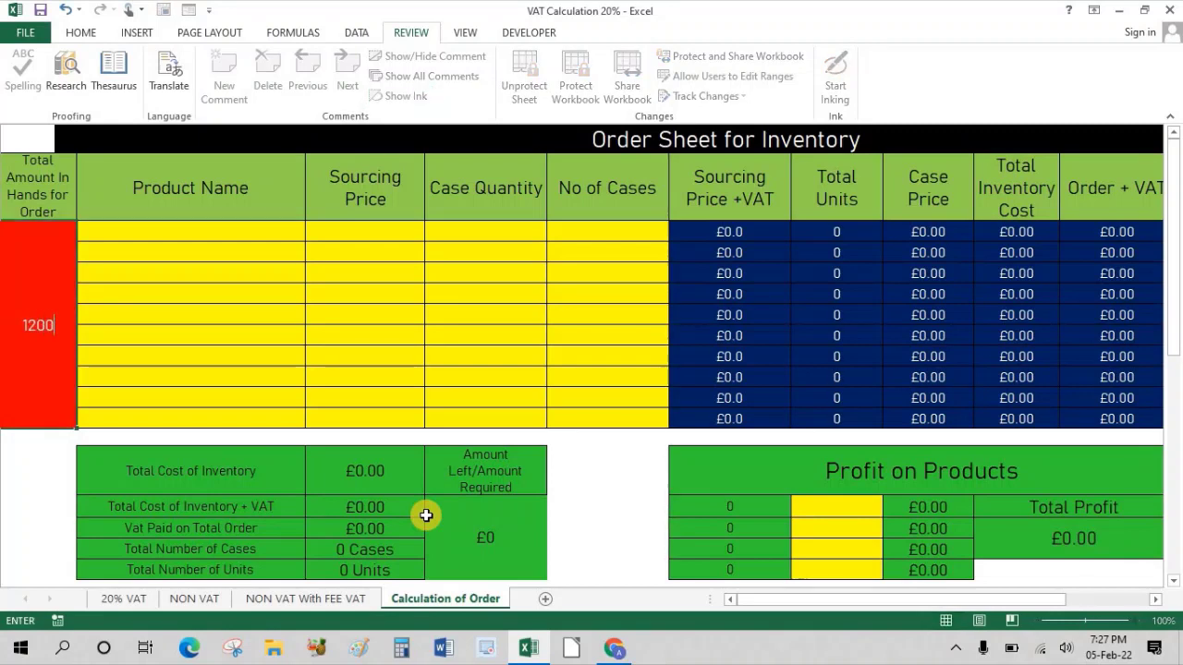
key("Tab")
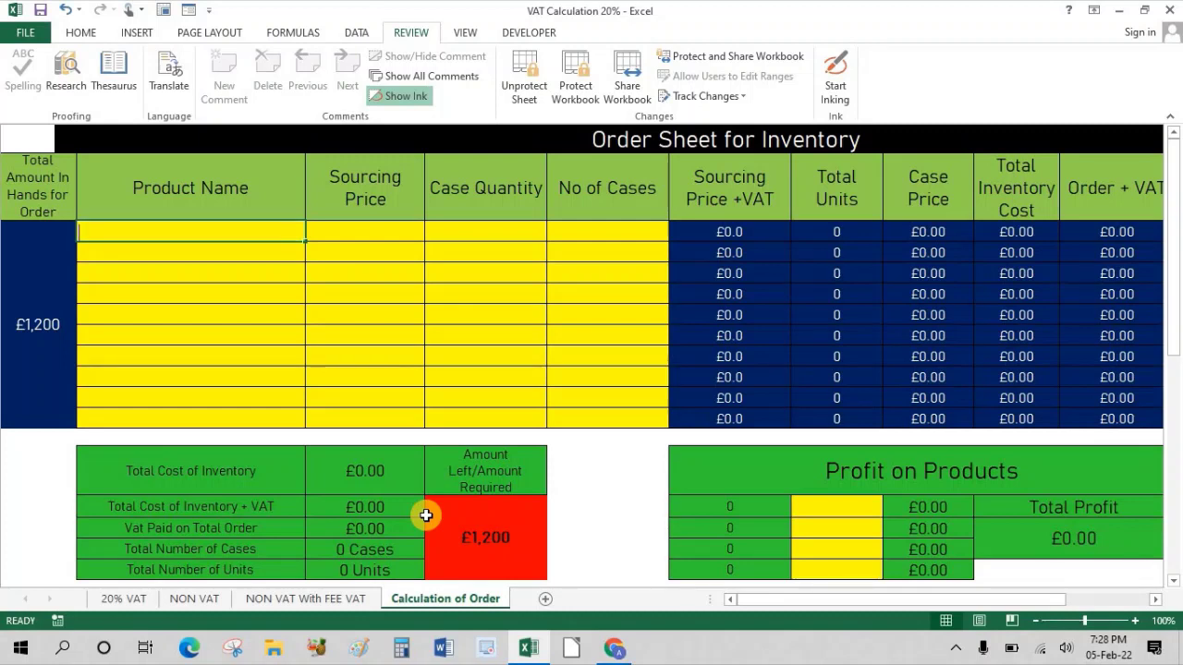
Add a Brushes row: price 1.50, case quantity 60, 3 cases
type("Brushes")
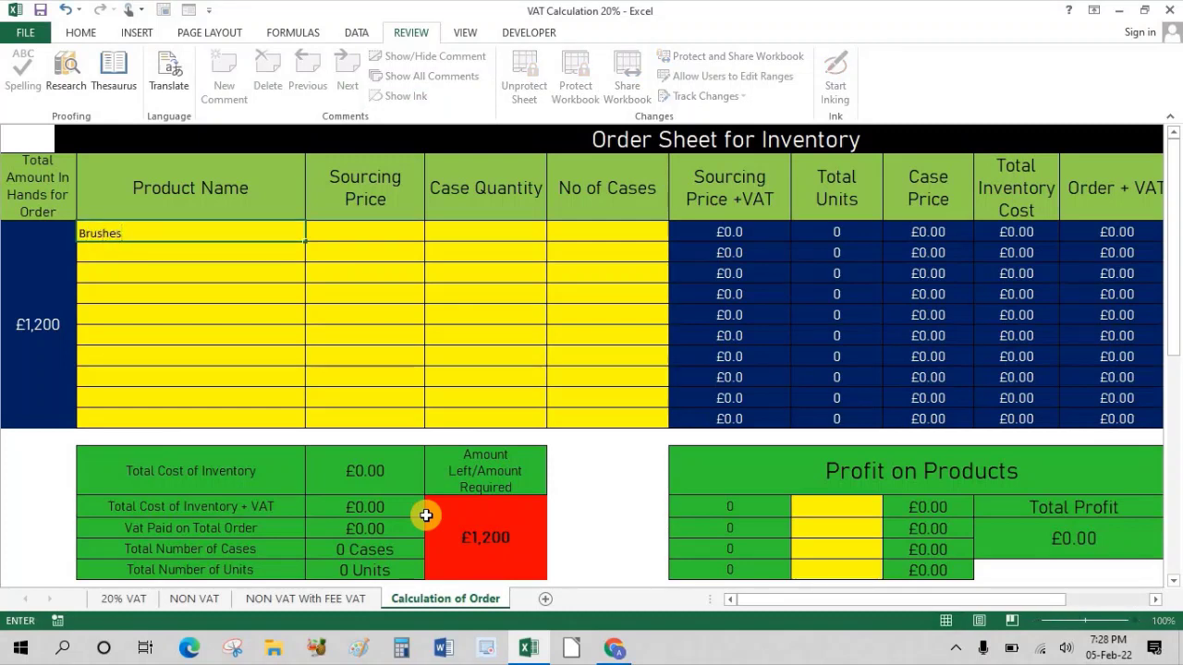
key("Tab")
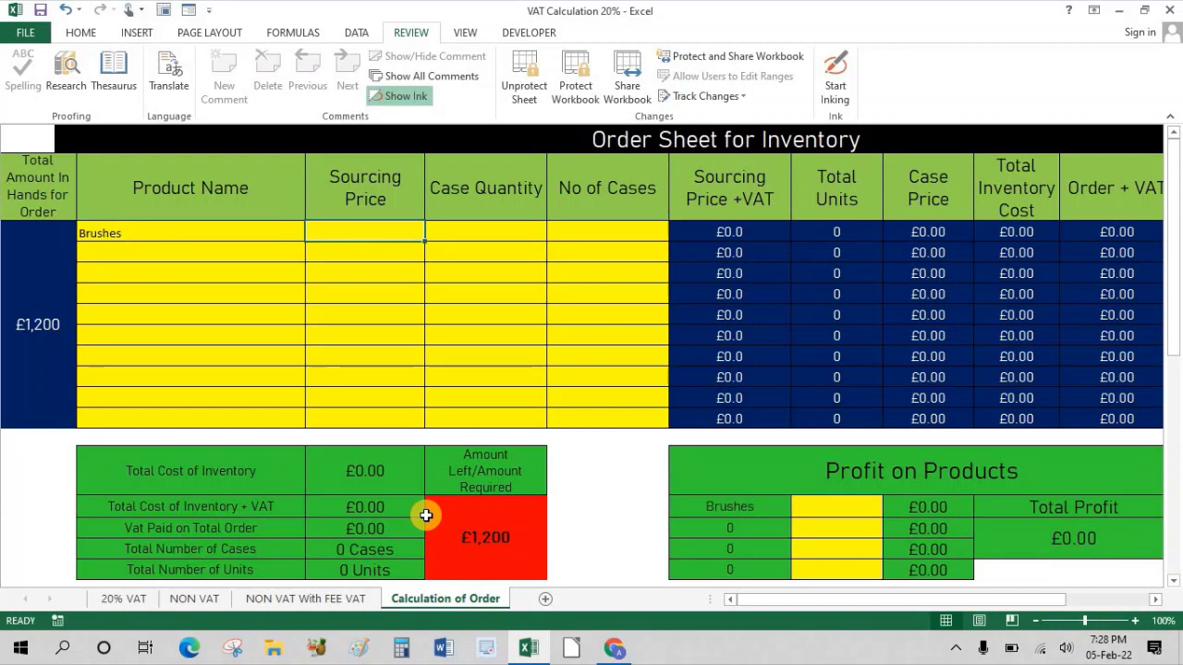
type("1.50")
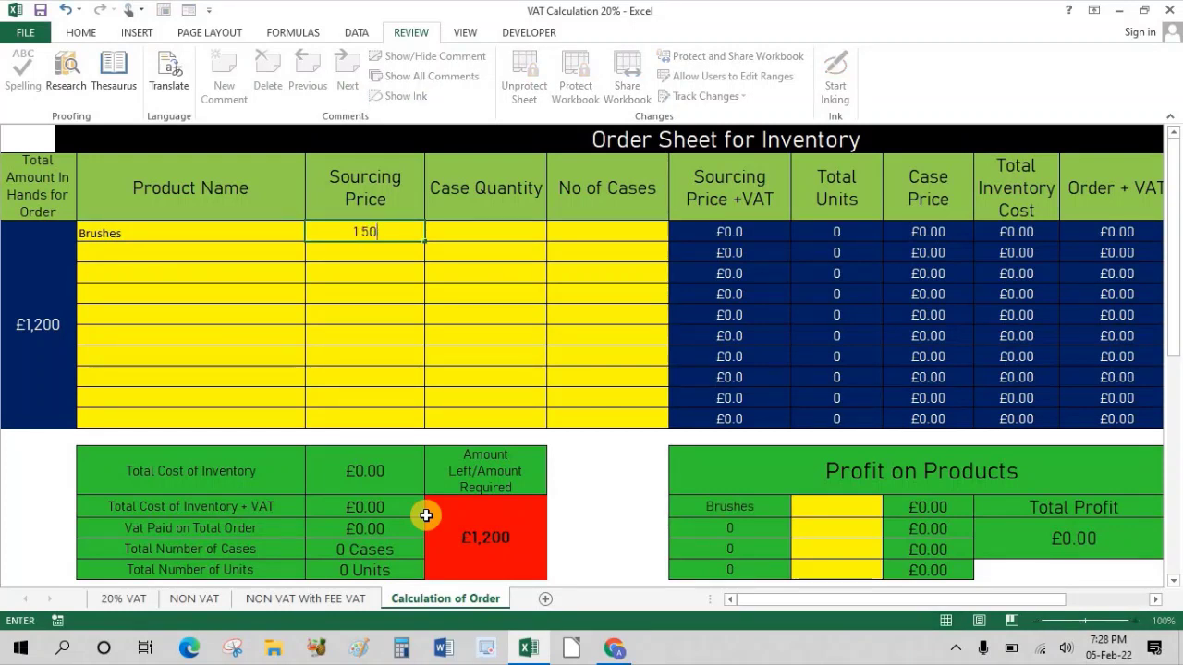
key("Tab")
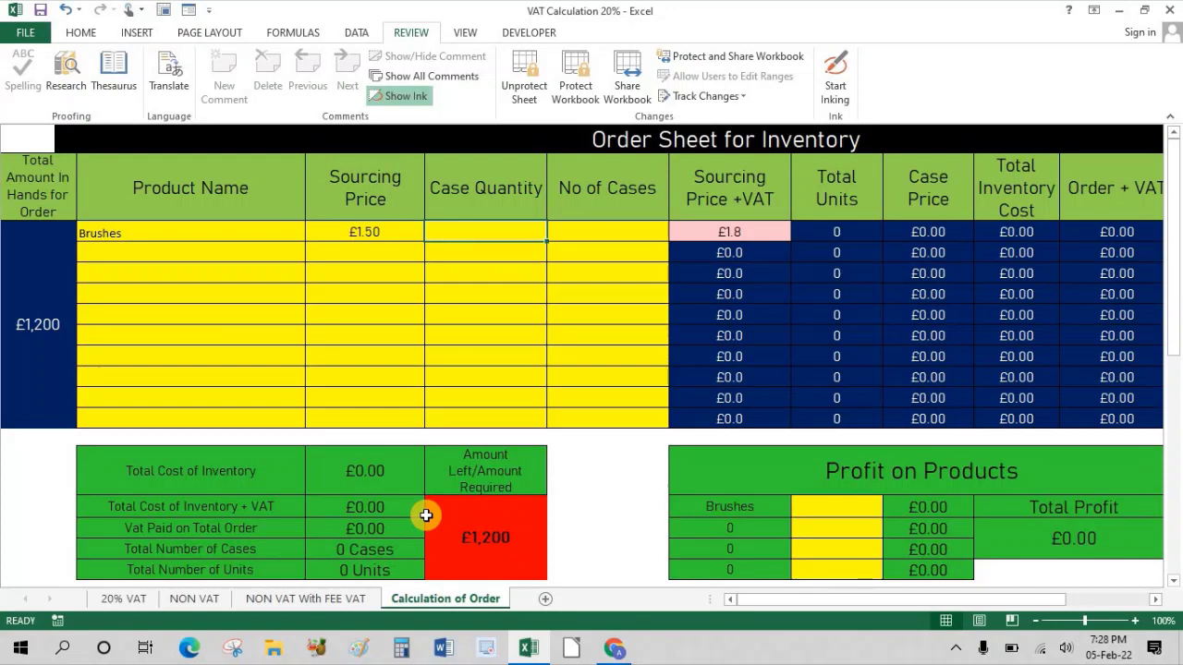
type("60")
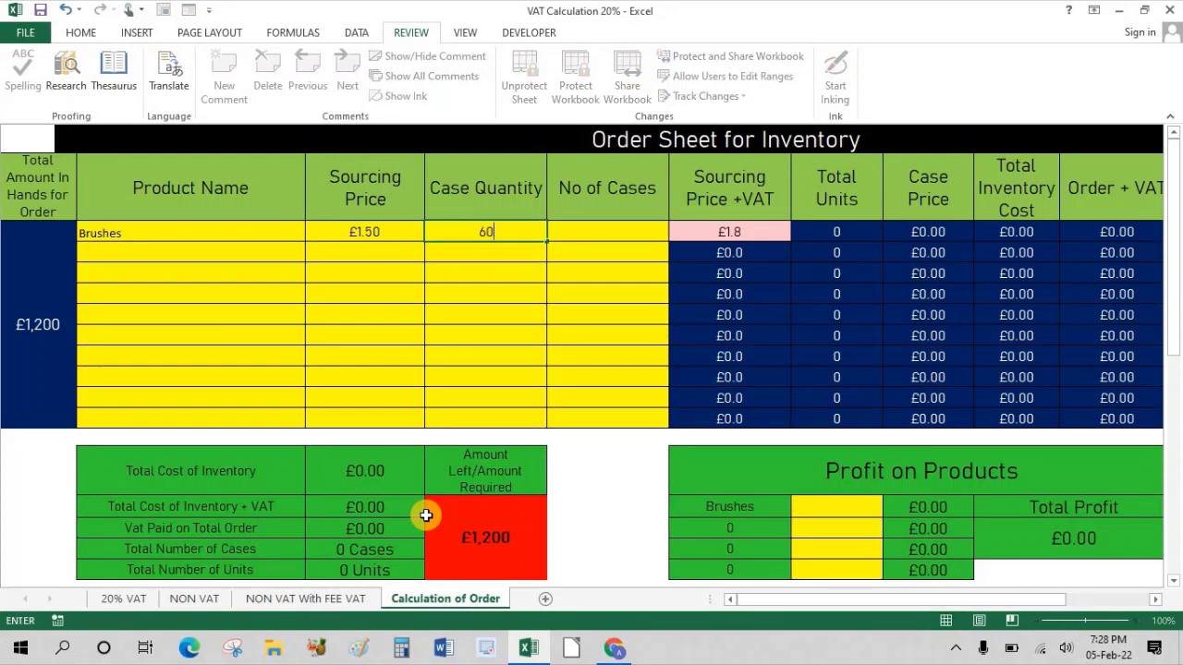
key("Tab")
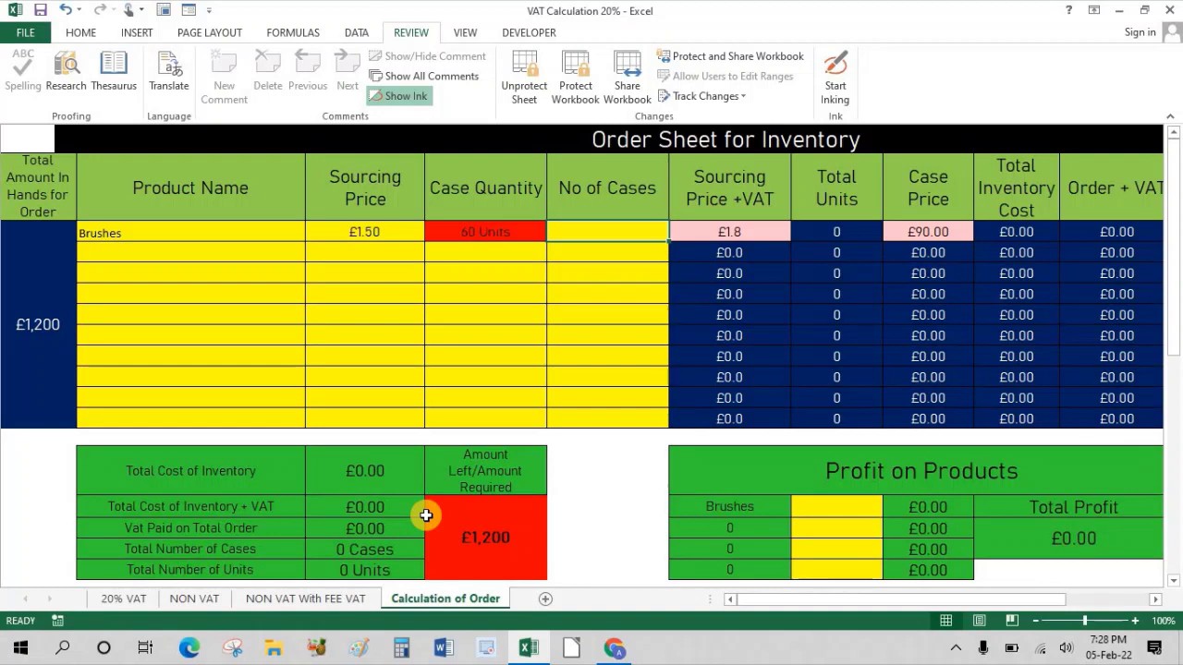
type("3")
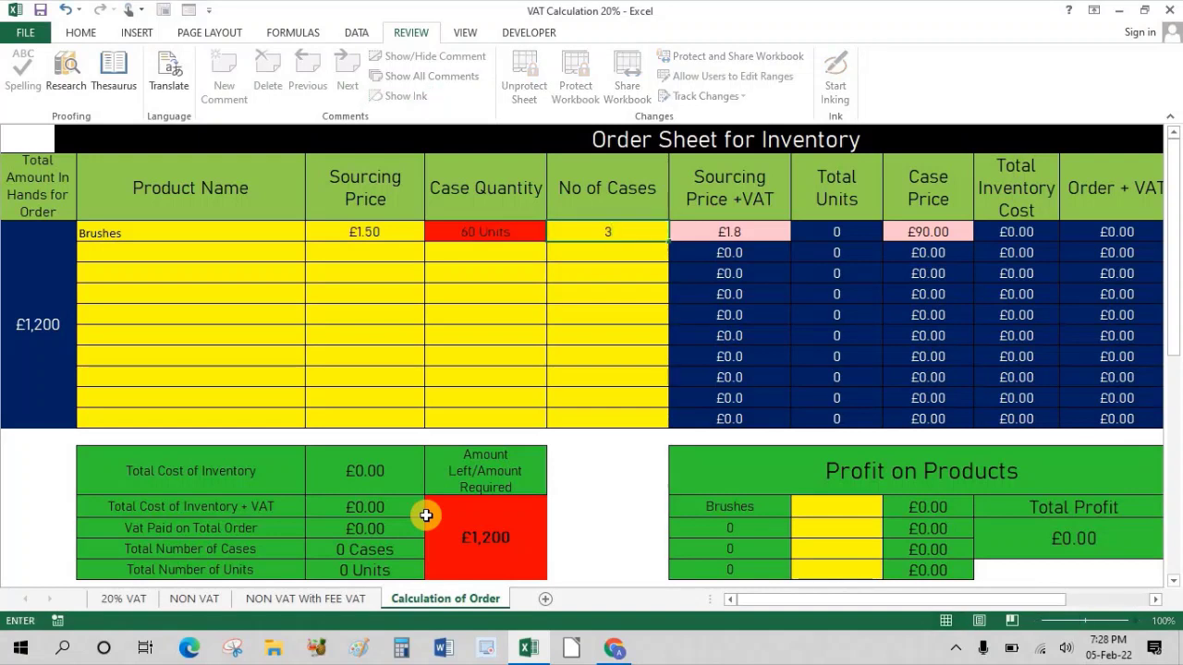
key("Return")
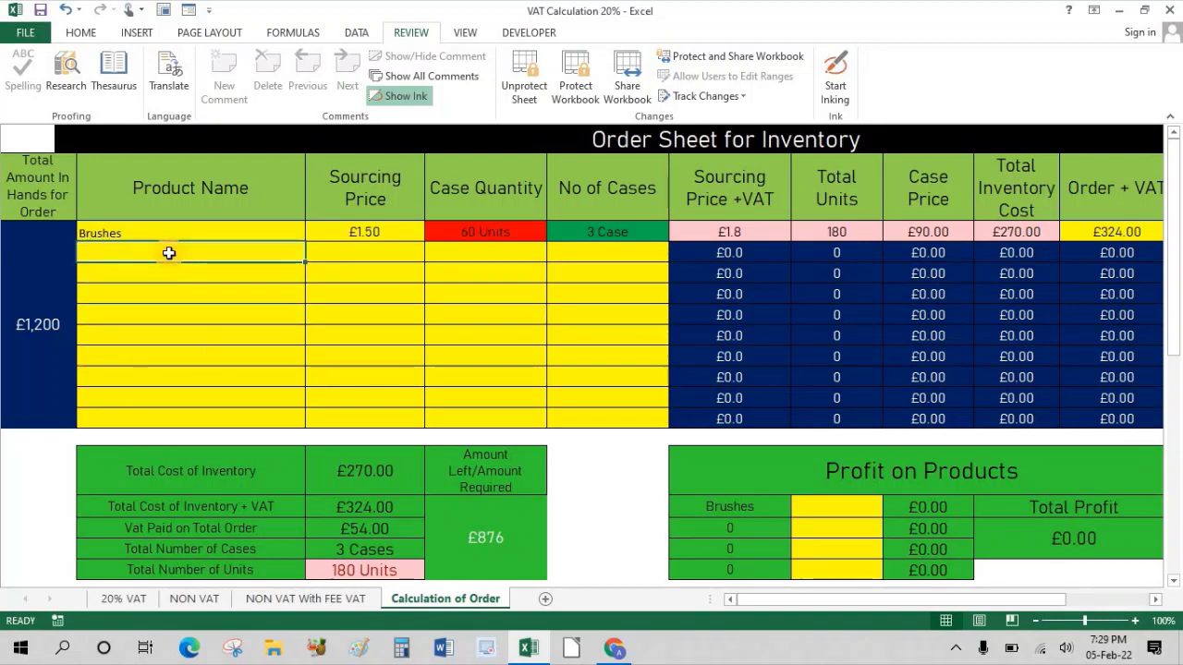
Add a Tap row: price 4, case quantity 50, 4 cases
type("tap")
key("BackSpace")
key("BackSpace")
key("BackSpace")
type("Tap")
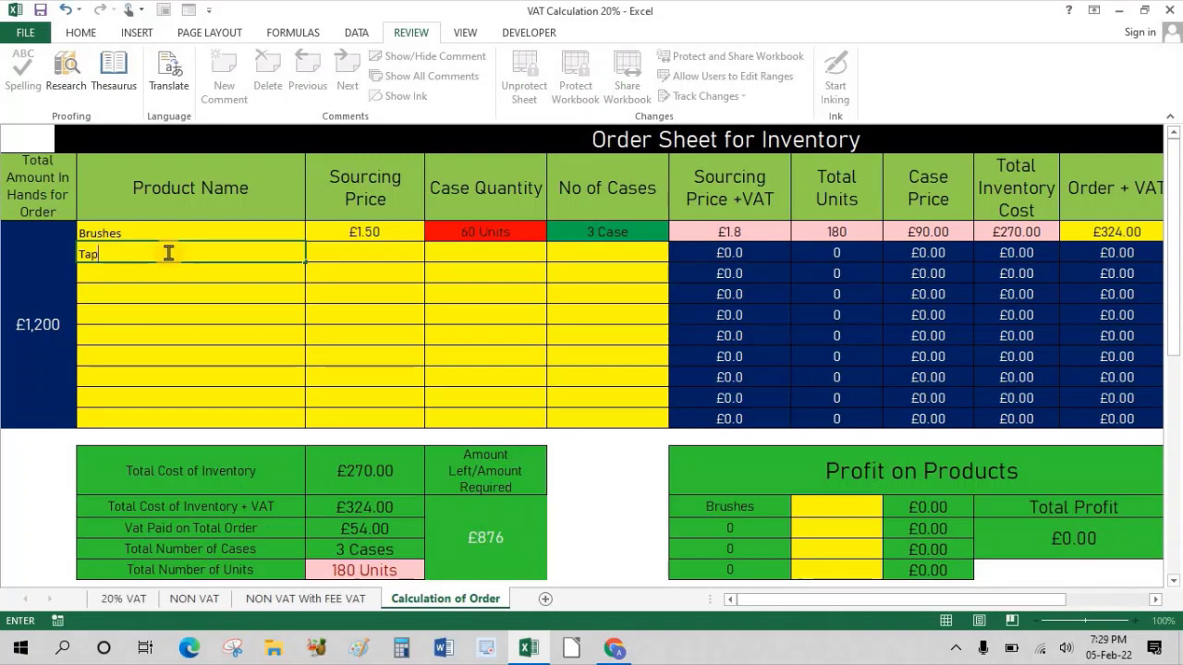
key("Tab")
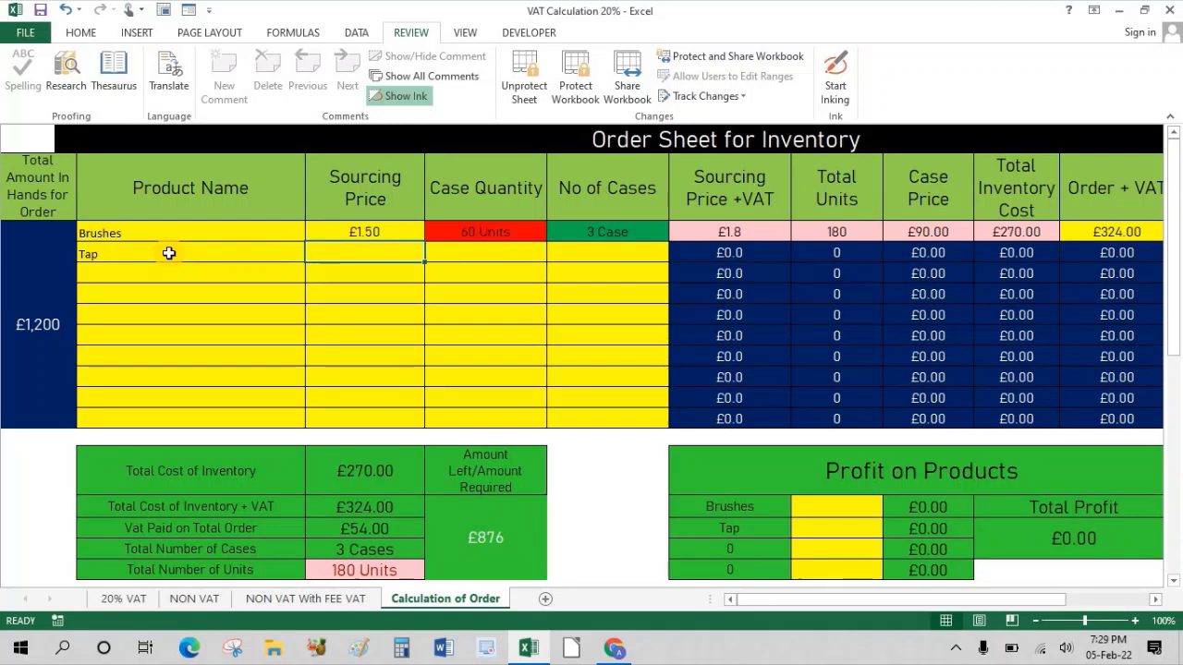
type("4")
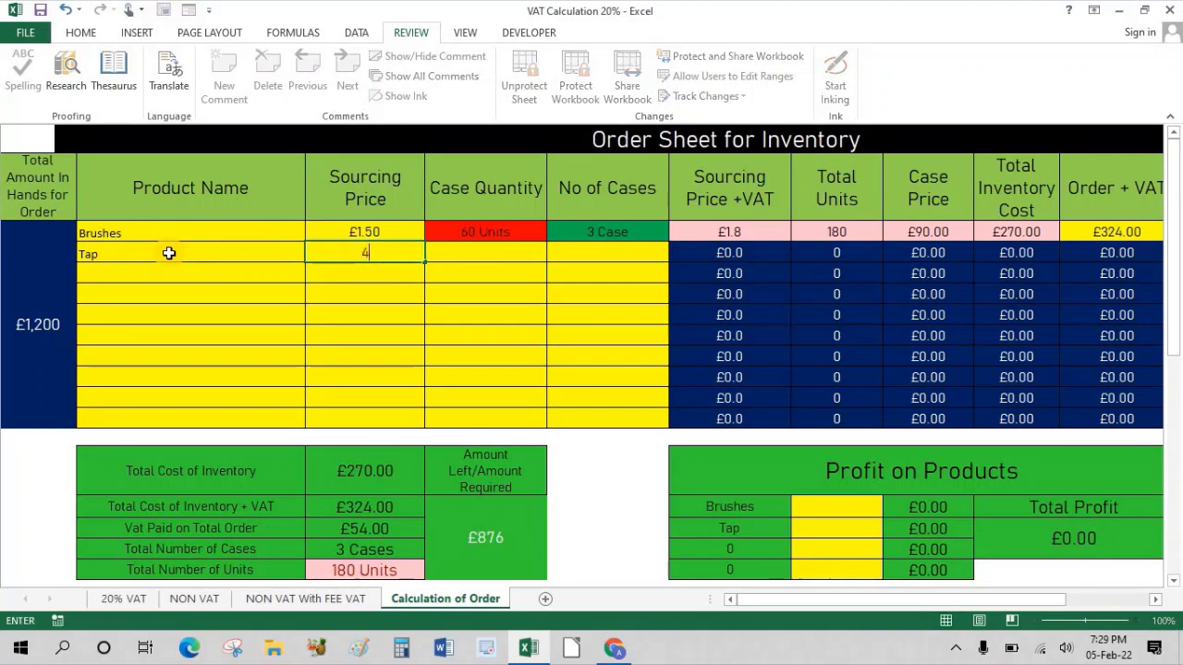
key("Tab")
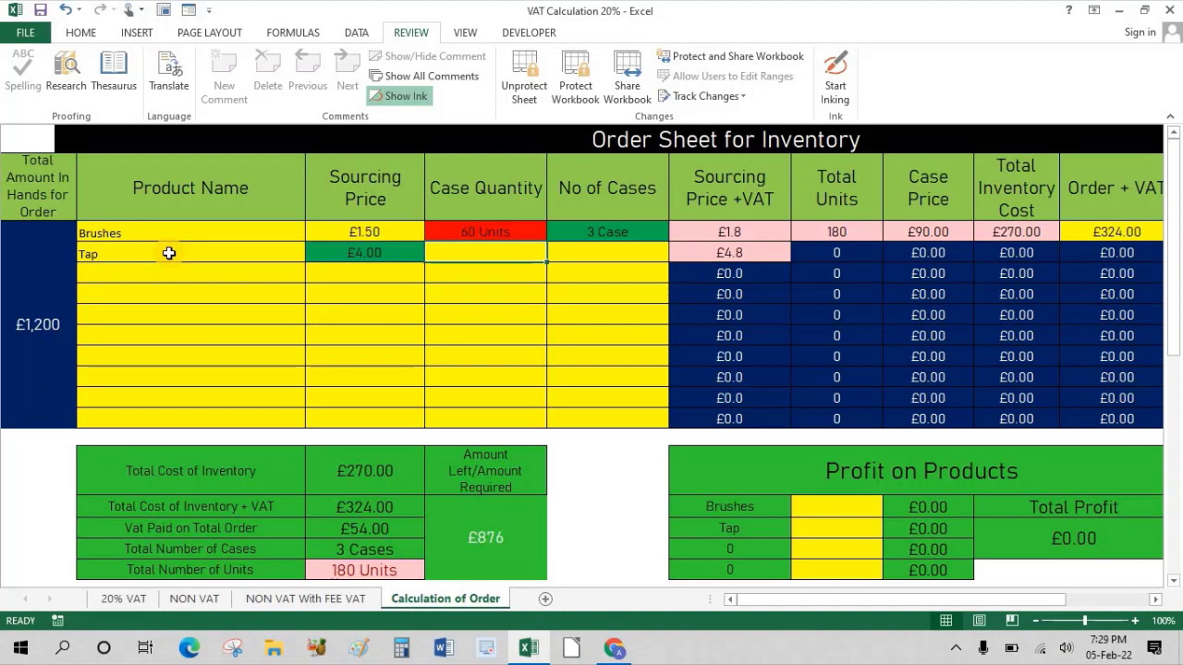
type("50")
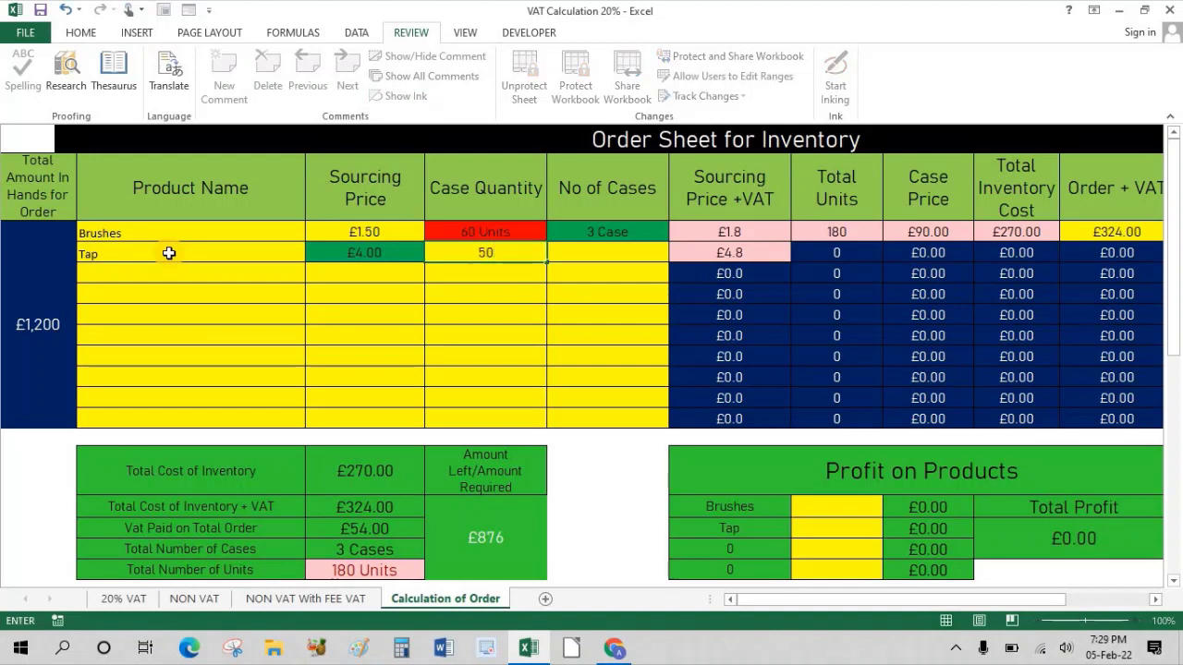
key("Tab")
type("4")
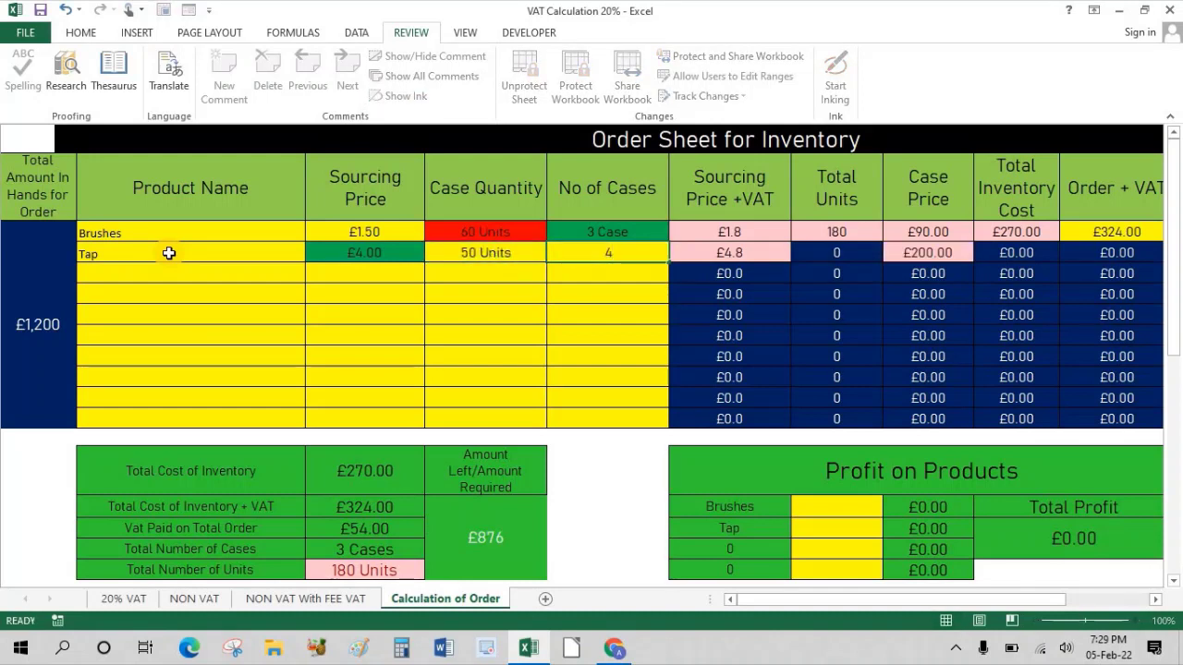
key("Return")
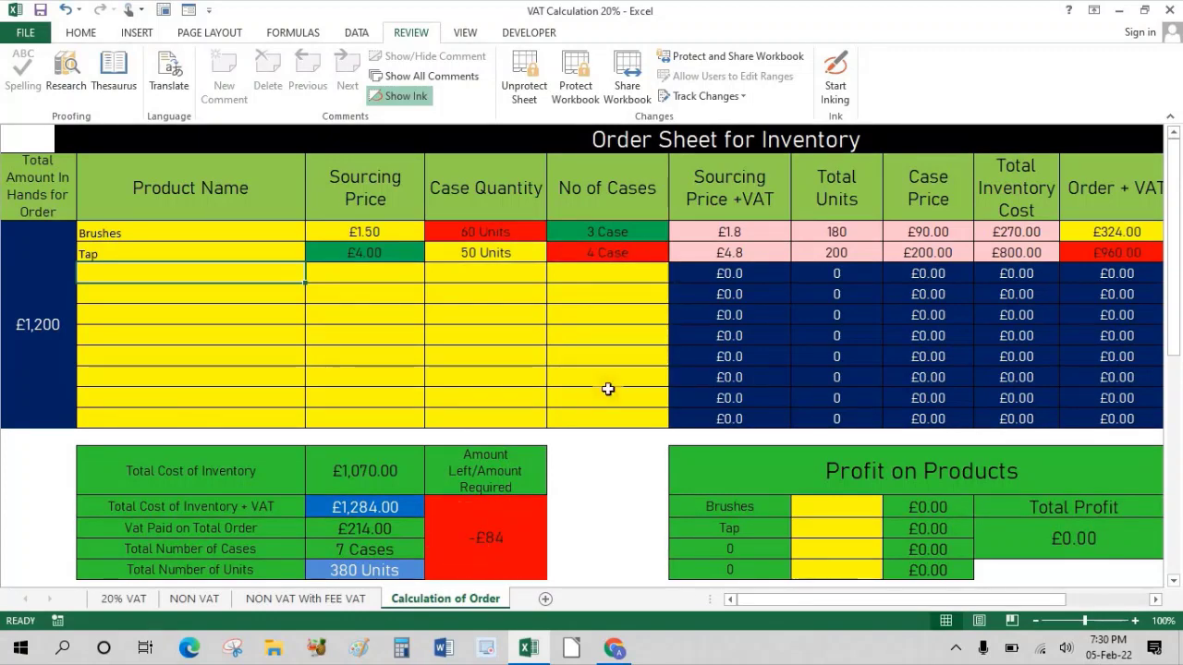
Reduce Tap to 3 cases and raise Brushes to 4 cases
left_click(605, 254)
type("3")
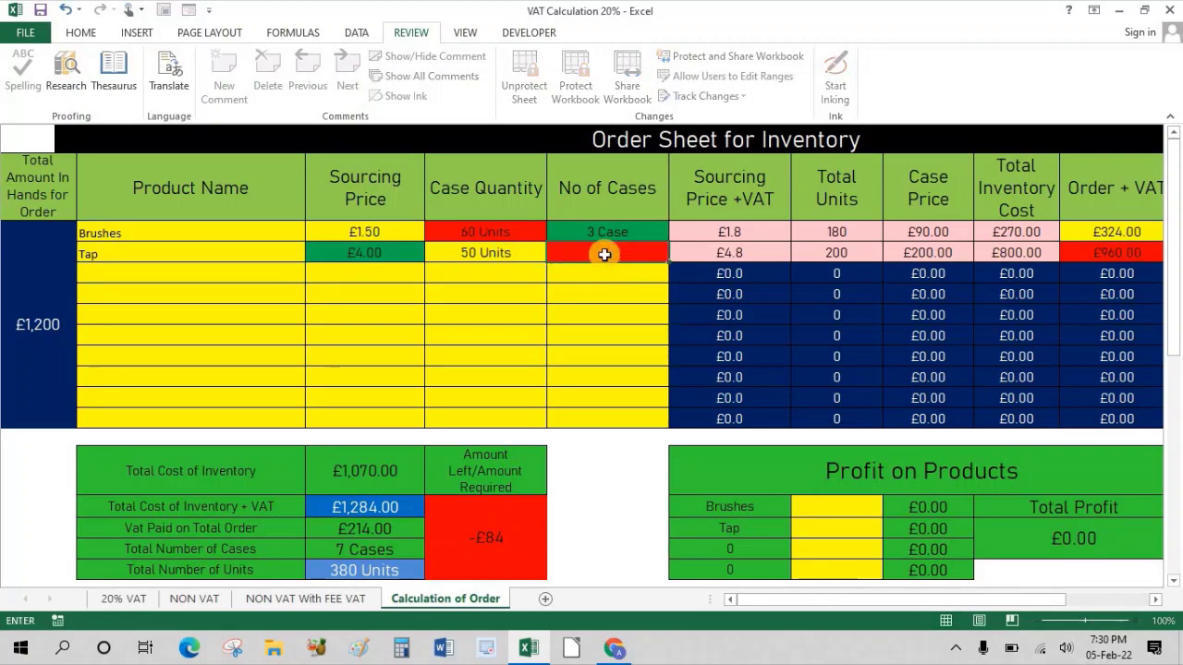
key("ctrl+Return")
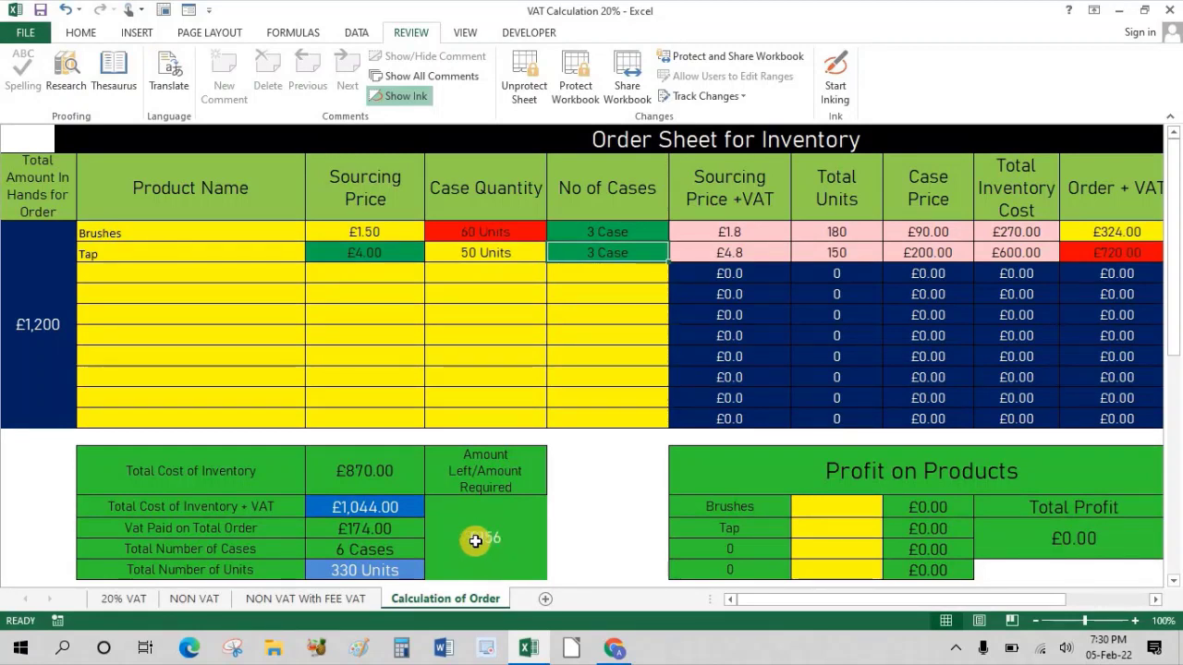
left_click_drag(605, 232, 645, 254)
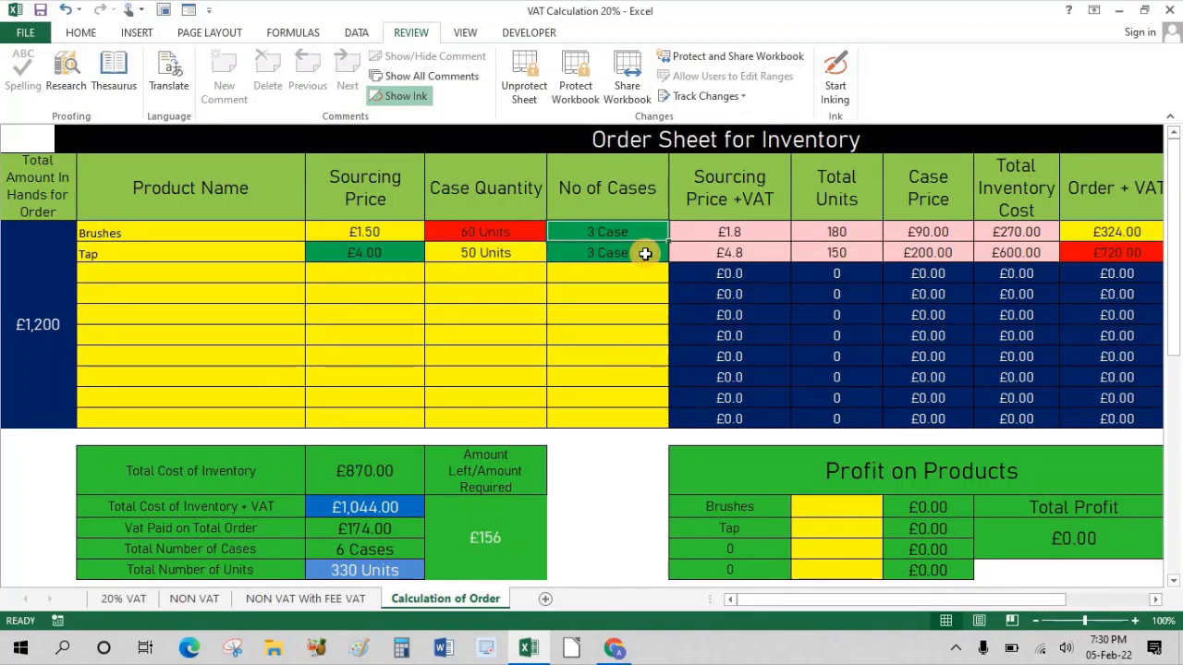
type("4")
key("Return")
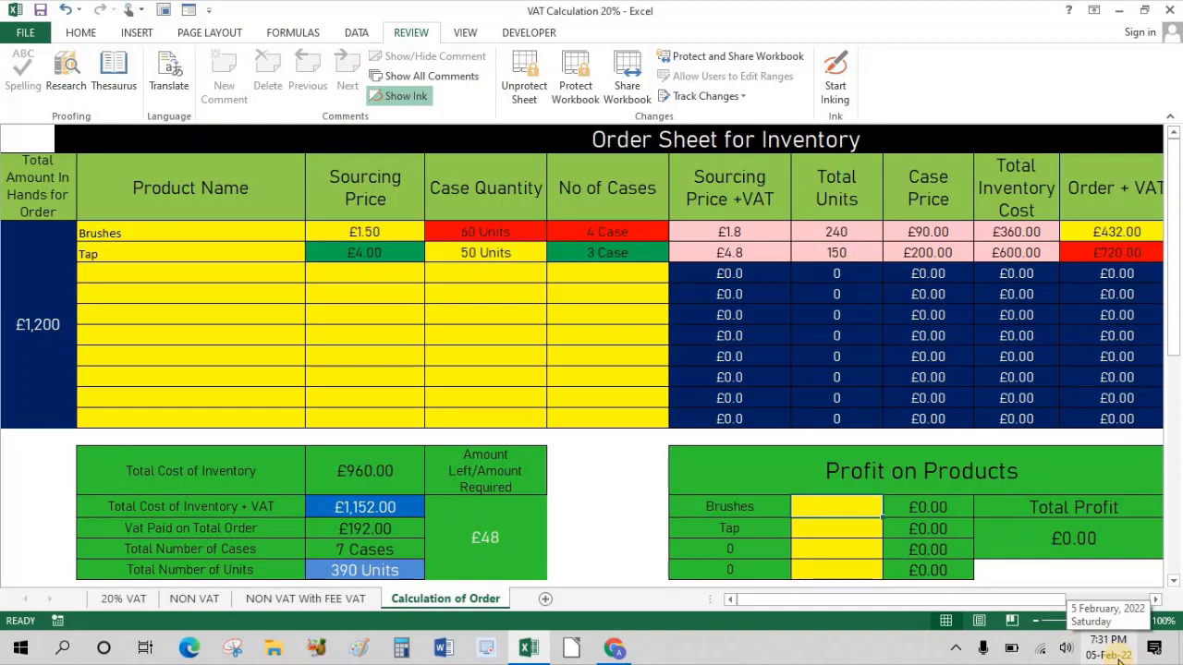
Enter profit per unit of 1.25 for Brushes and 0.90 for Tap
type("1")
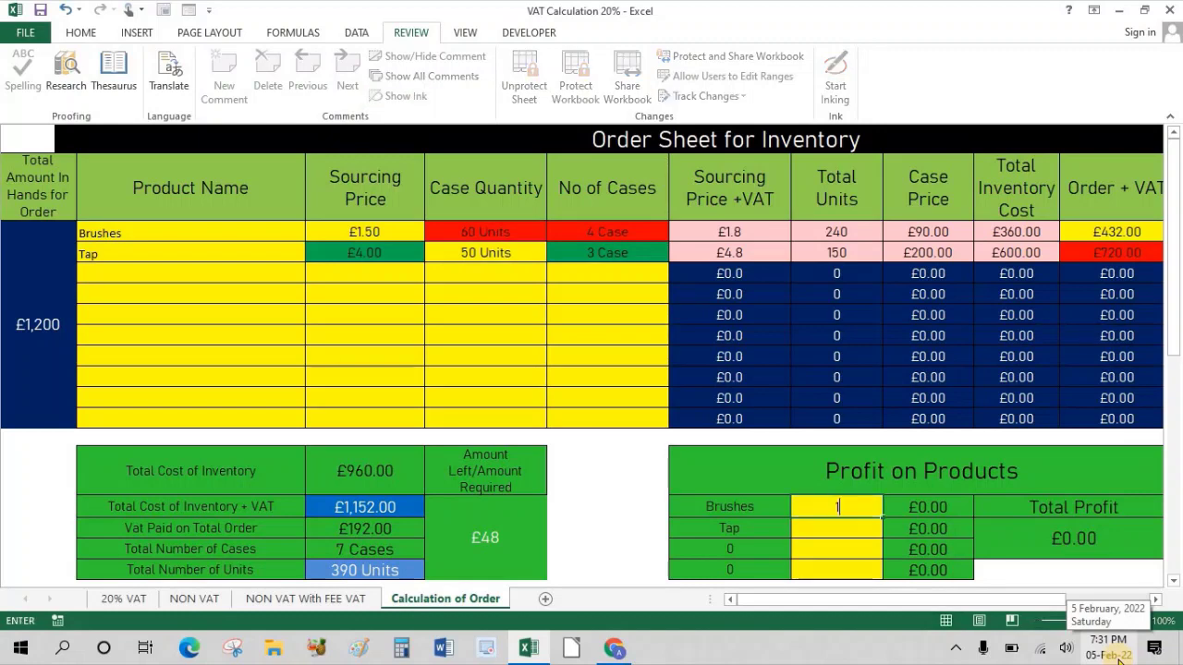
type(".25")
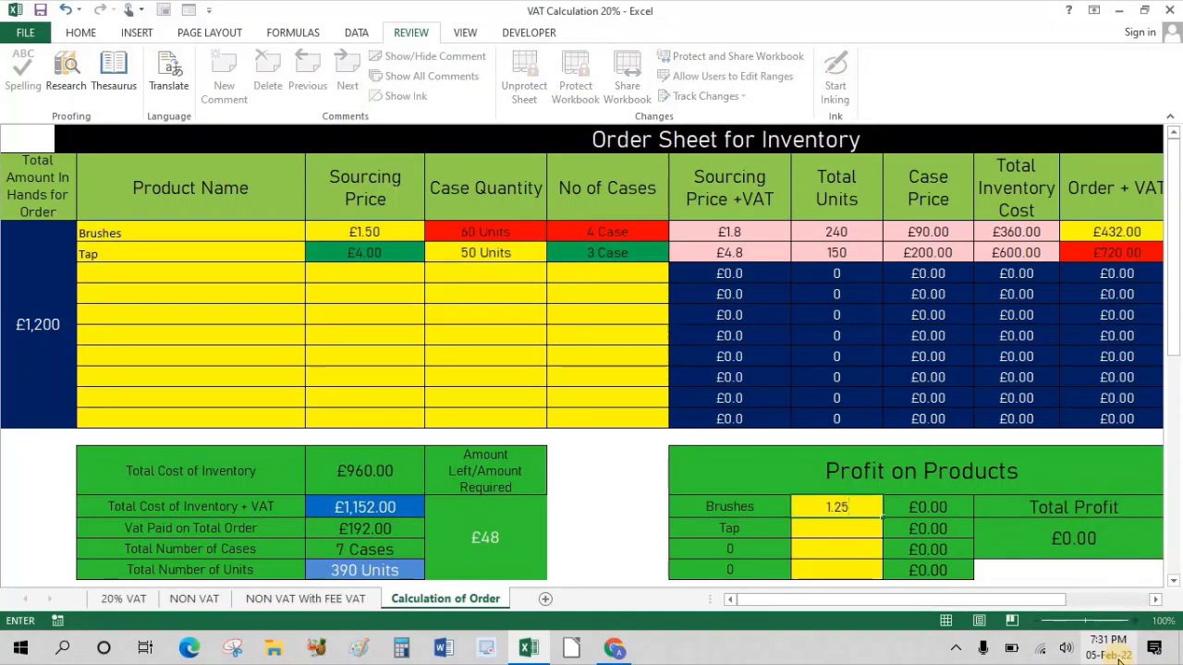
key("Return")
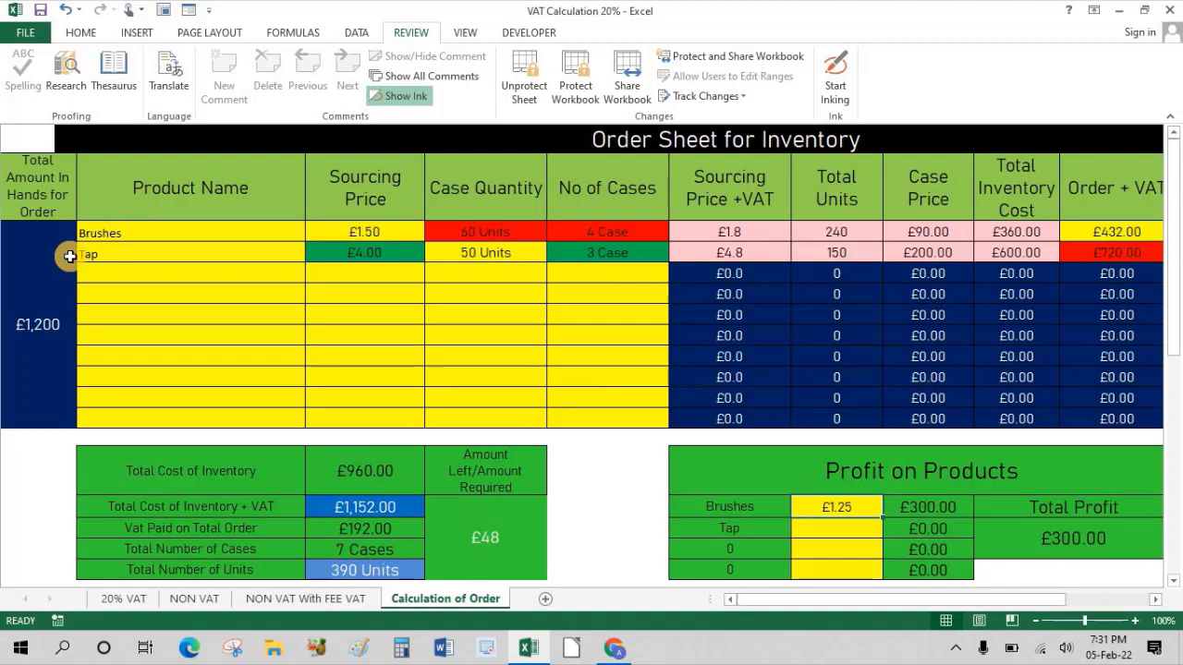
left_click(829, 531)
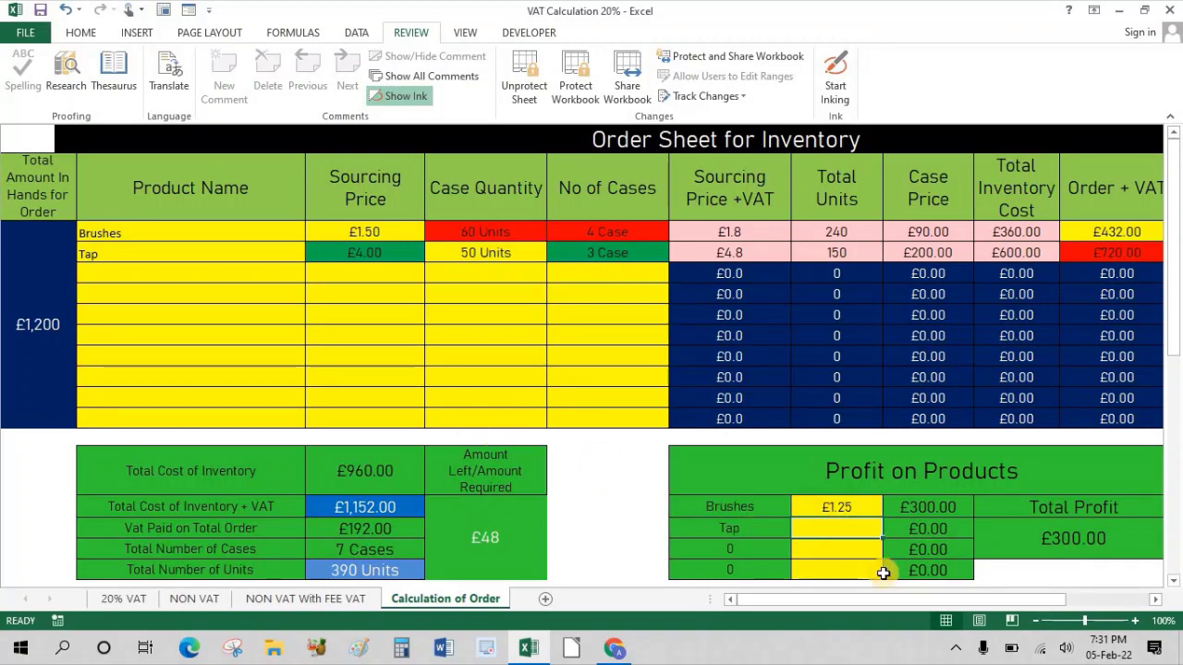
key("F2")
type("0.")
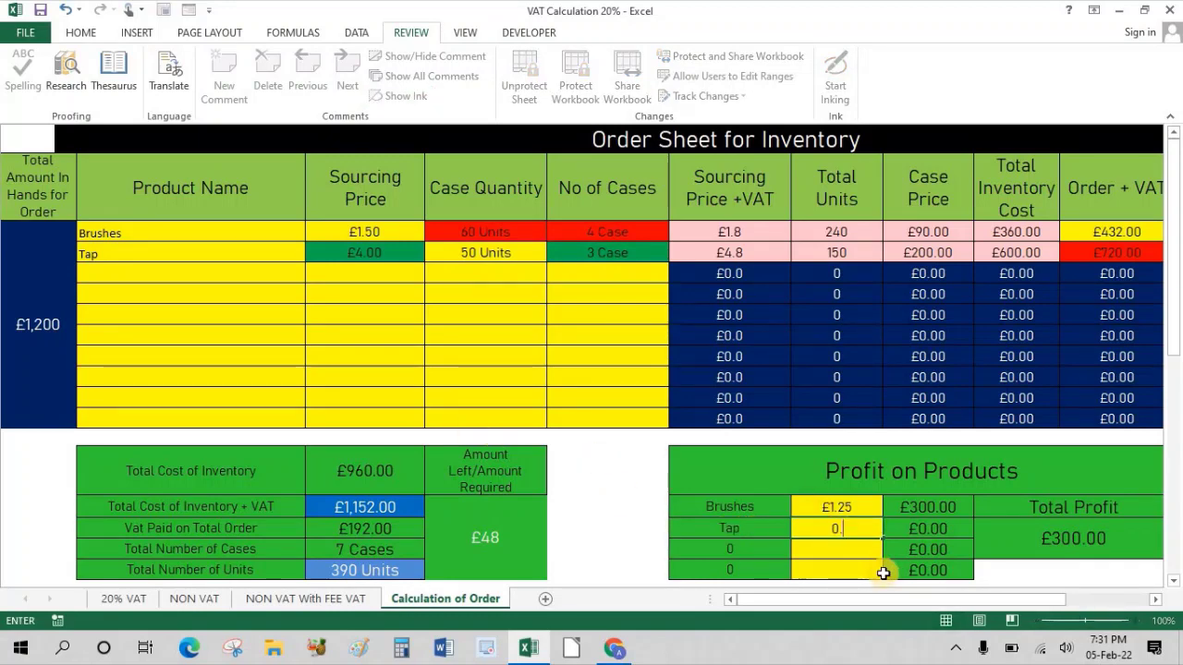
type("90")
left_click(884, 573)
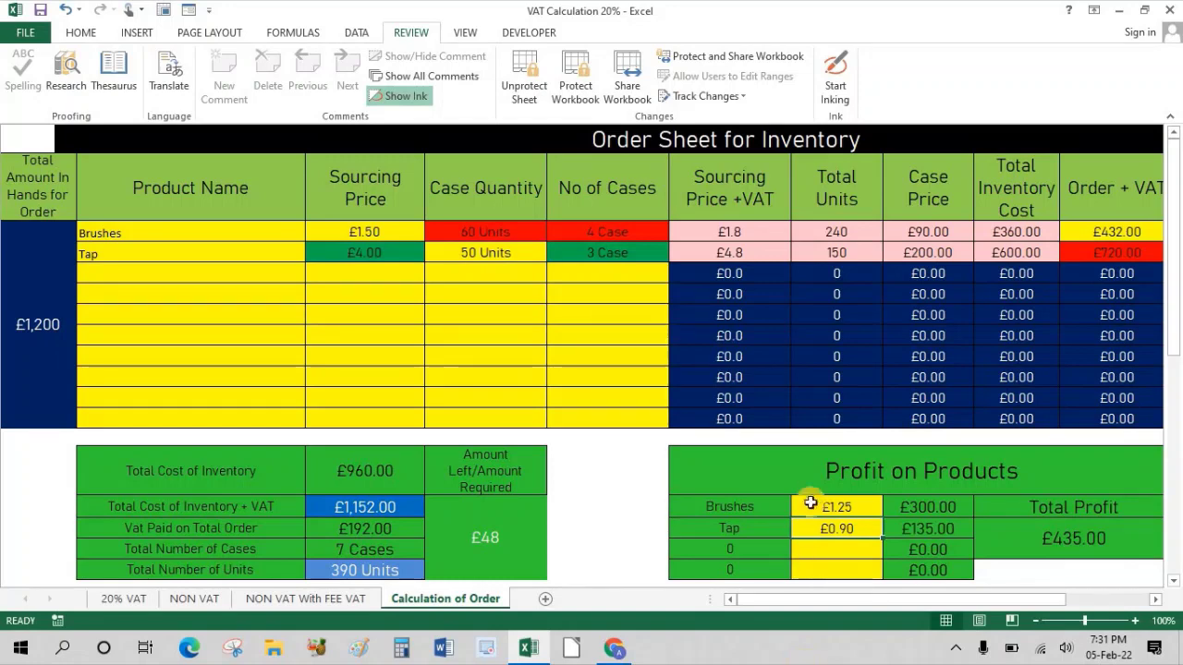